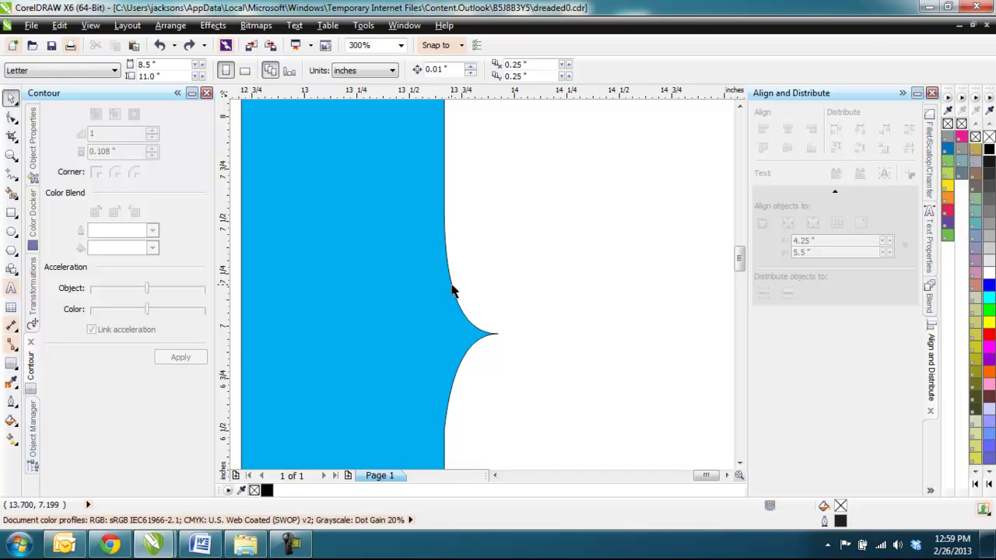
Apply a pale pink contour to the selected blue curve and zoom in on it.
click(377, 299)
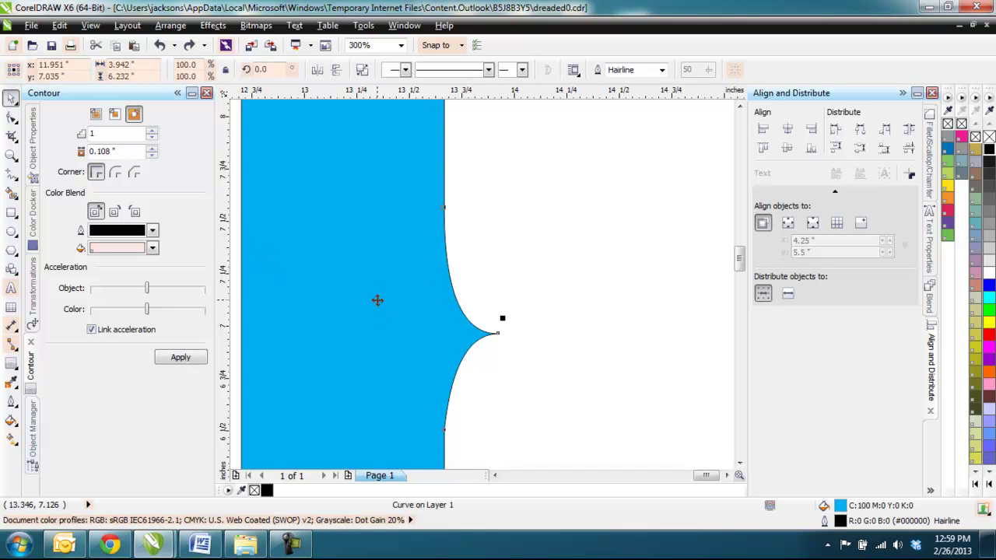
click(179, 358)
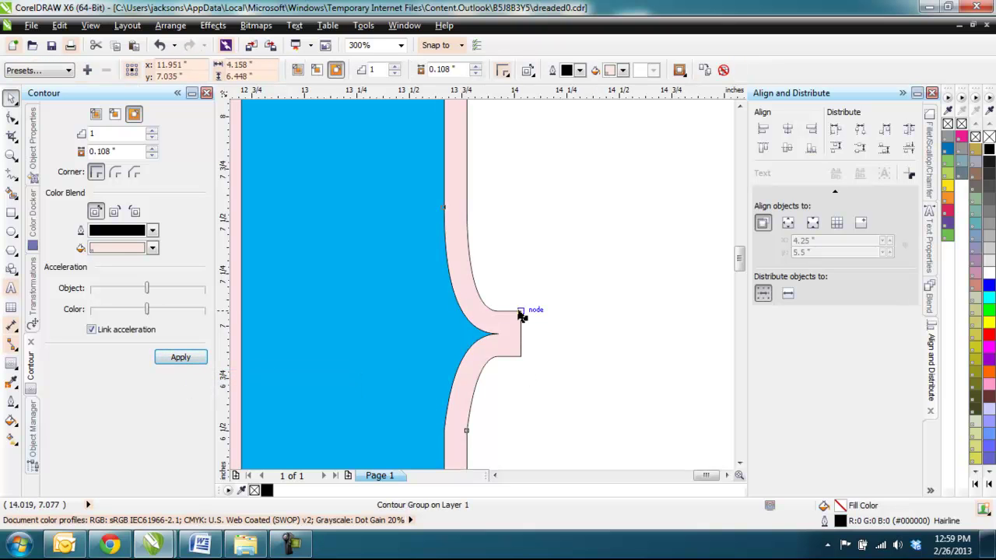
scroll(505, 343, up, 1)
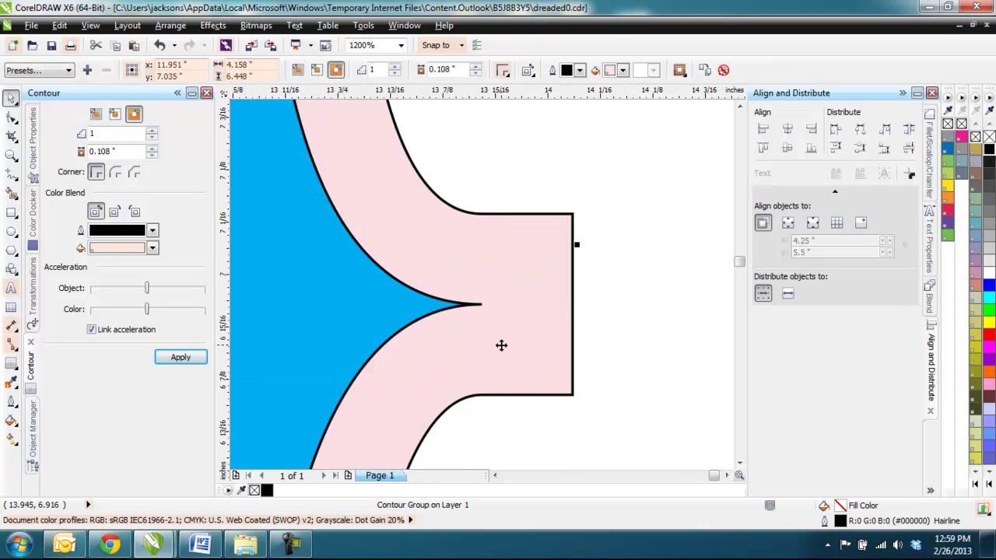
scroll(500, 344, up, 1)
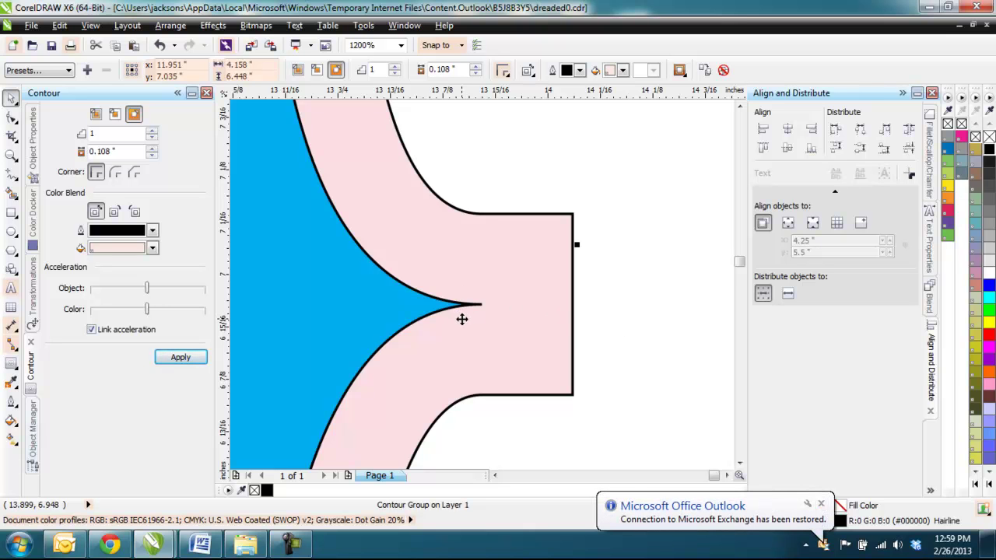
Switch to the Shape tool (F10) and zoom in on the curve's cusp, settling at 1200%.
key(F10)
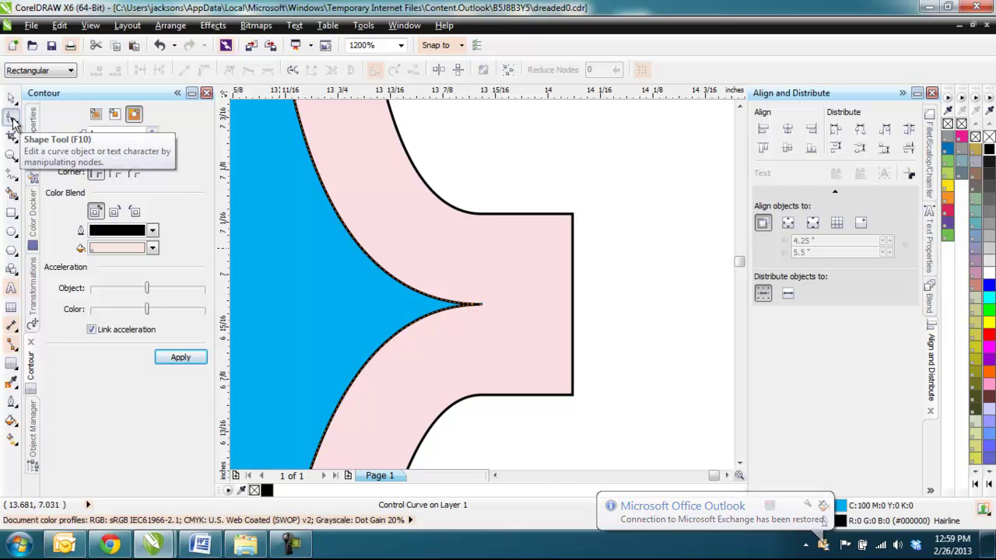
scroll(470, 311, up, 1)
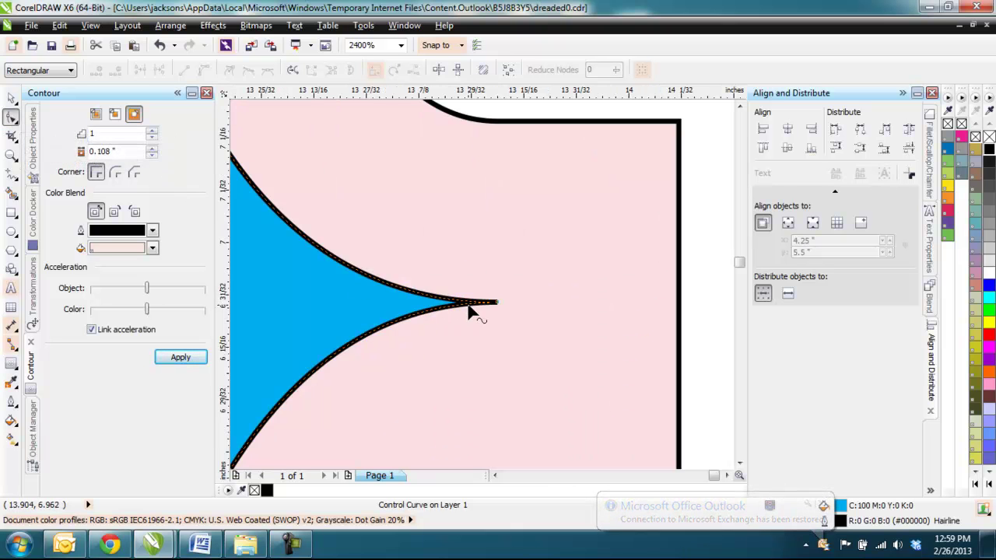
scroll(469, 311, up, 1)
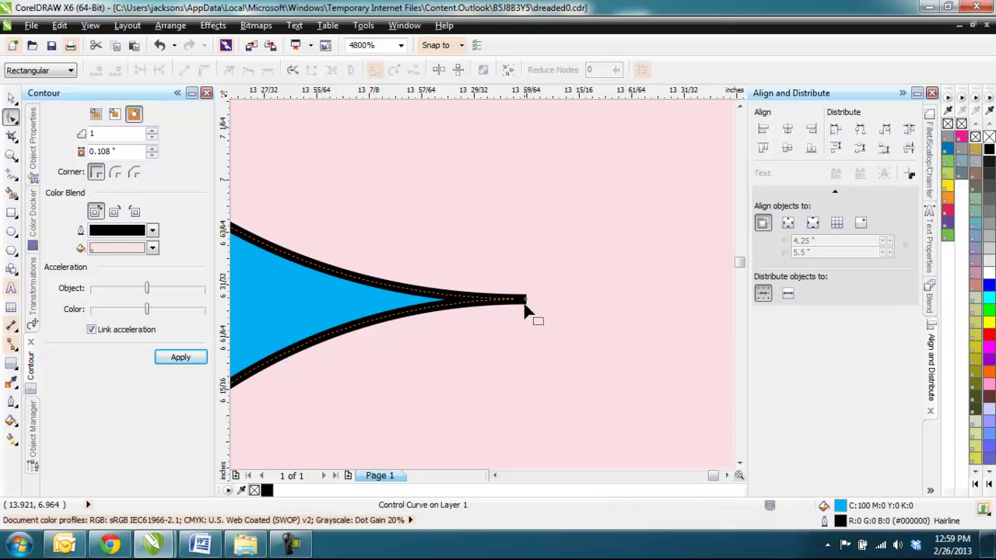
scroll(525, 296, up, 1)
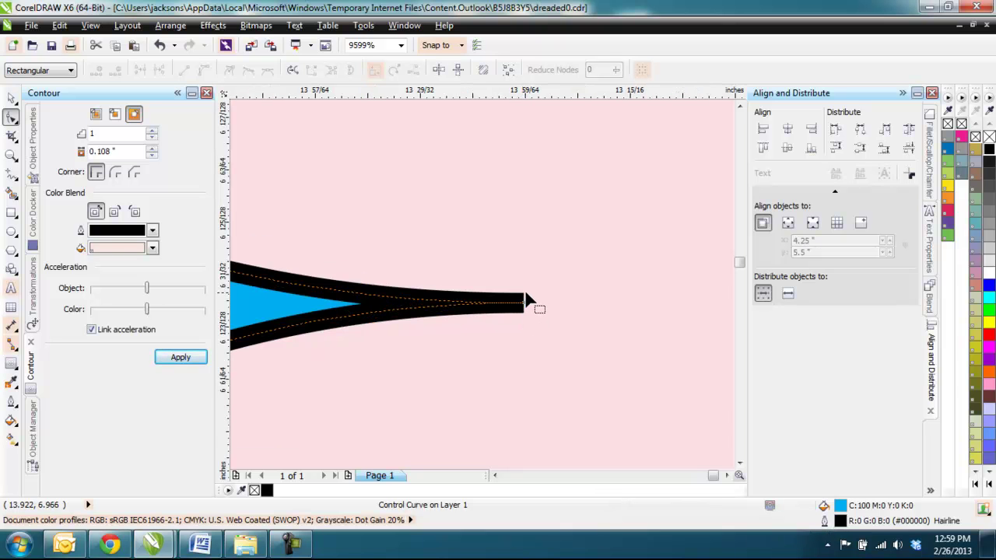
scroll(525, 300, down, 1)
scroll(532, 303, down, 1)
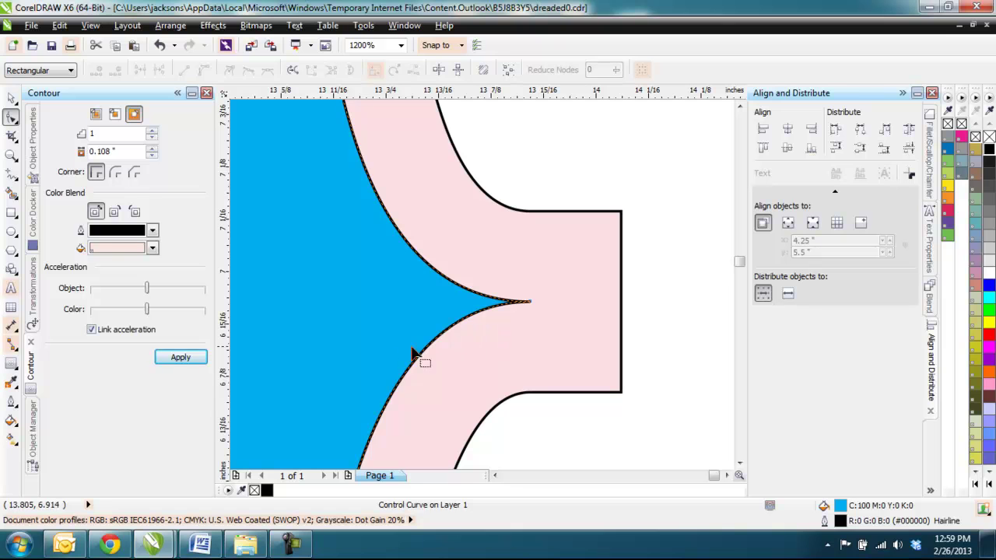
In Object Properties, try round and bevel outline corners, then return to mitered corners.
click(33, 170)
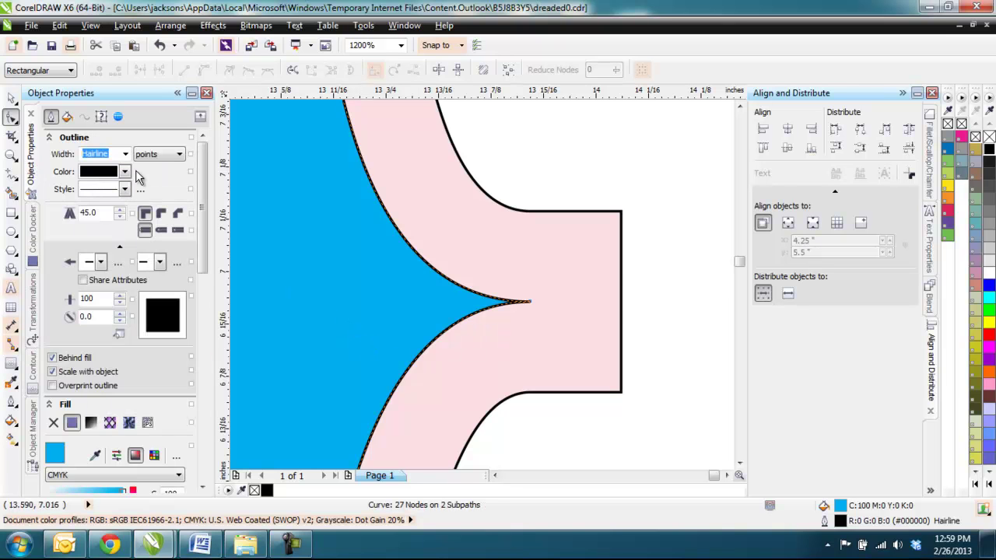
click(177, 230)
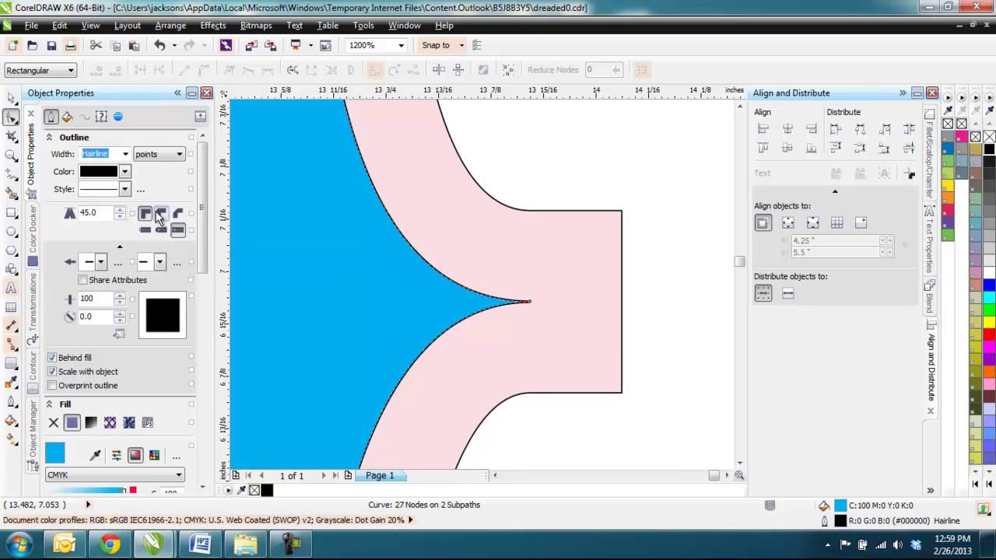
click(178, 214)
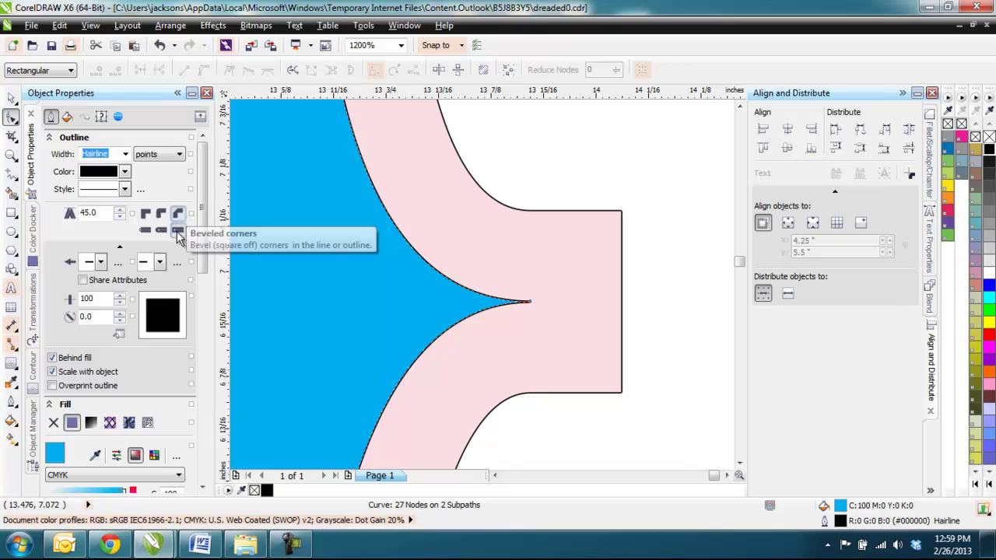
click(147, 217)
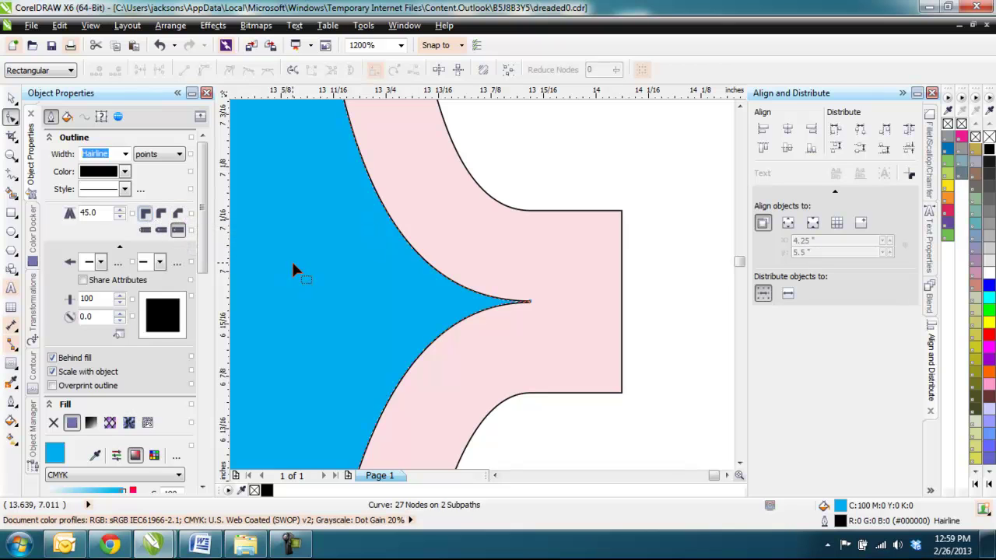
Add a node on both the upper and lower curves near the blue tip.
scroll(514, 298, up, 1)
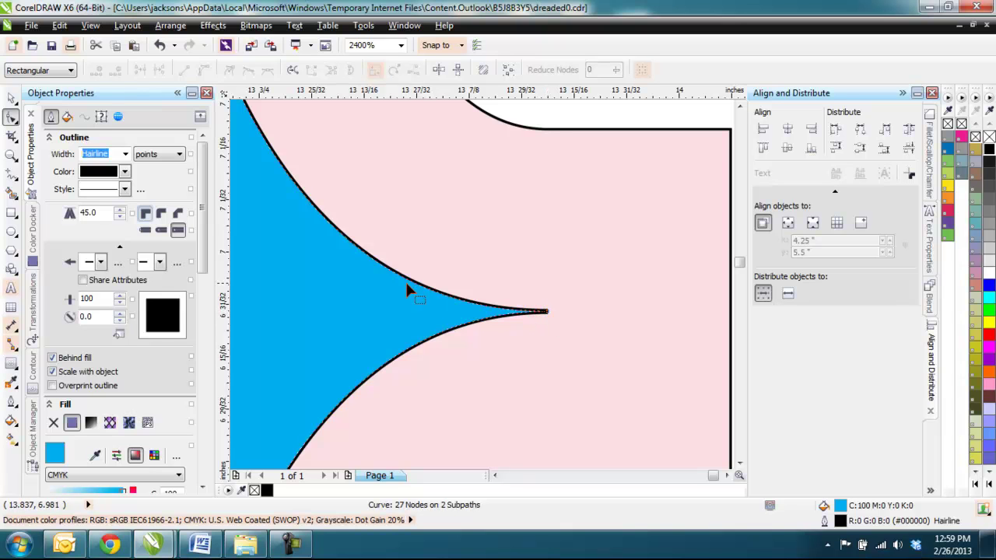
click(425, 290)
double_click(425, 290)
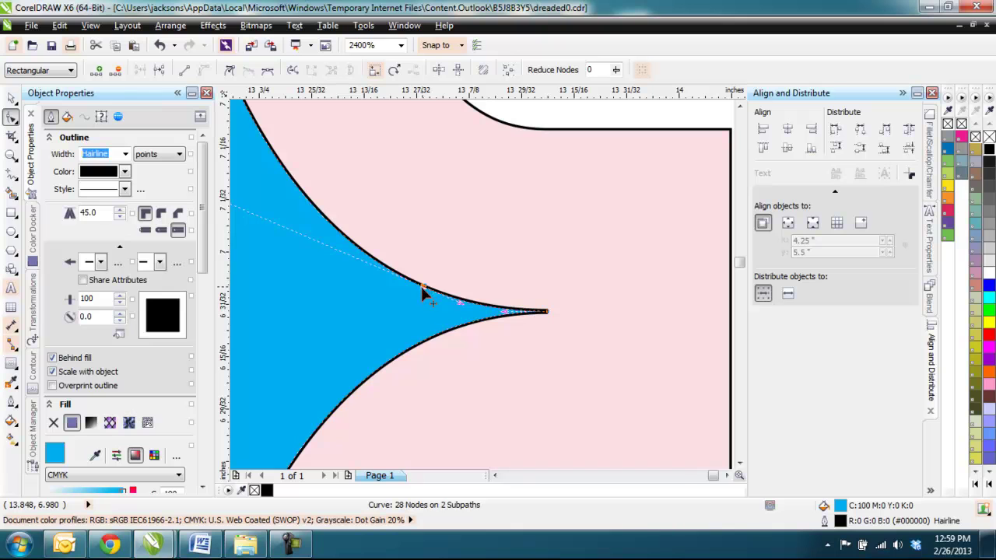
double_click(427, 343)
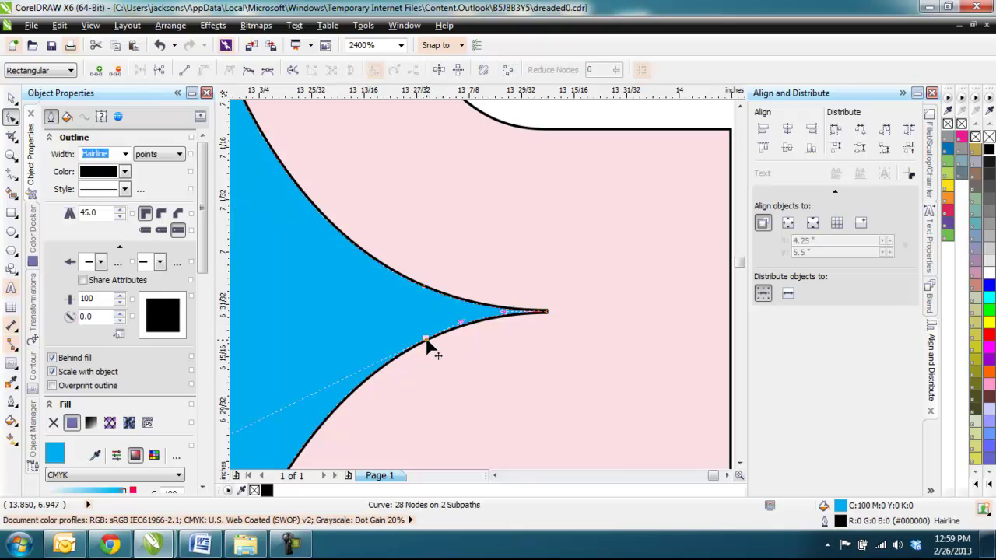
Convert the two new nodes on the upper and lower curves to cusps.
right_click(423, 287)
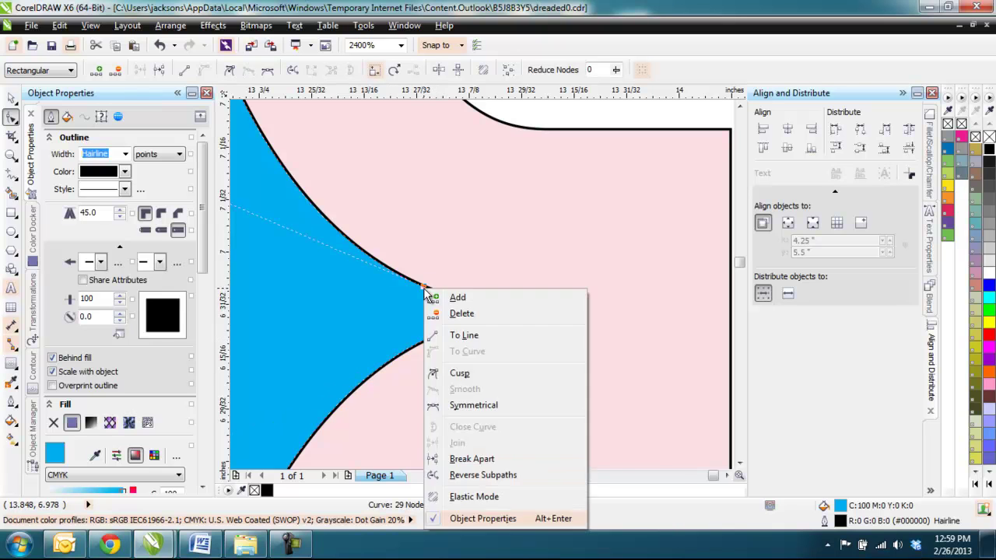
click(459, 374)
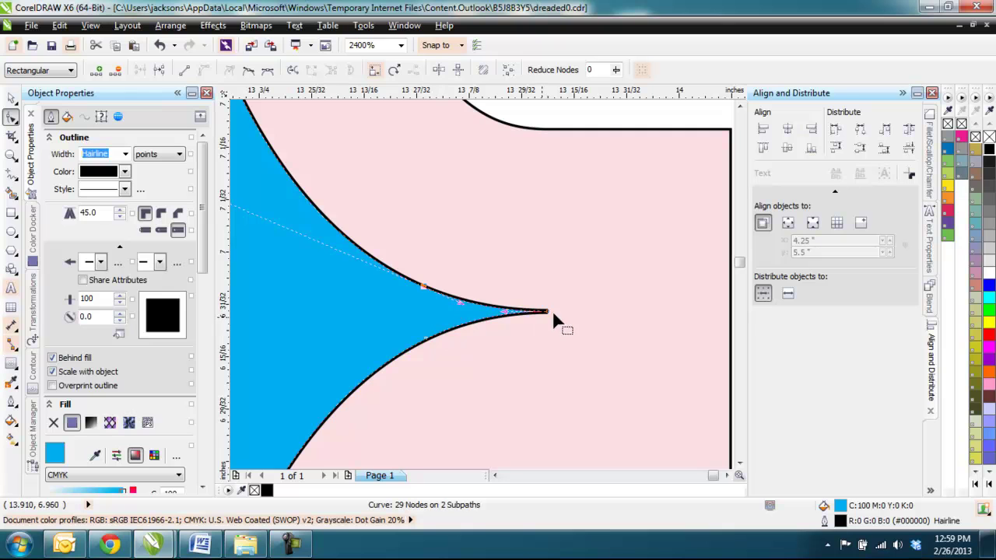
click(425, 341)
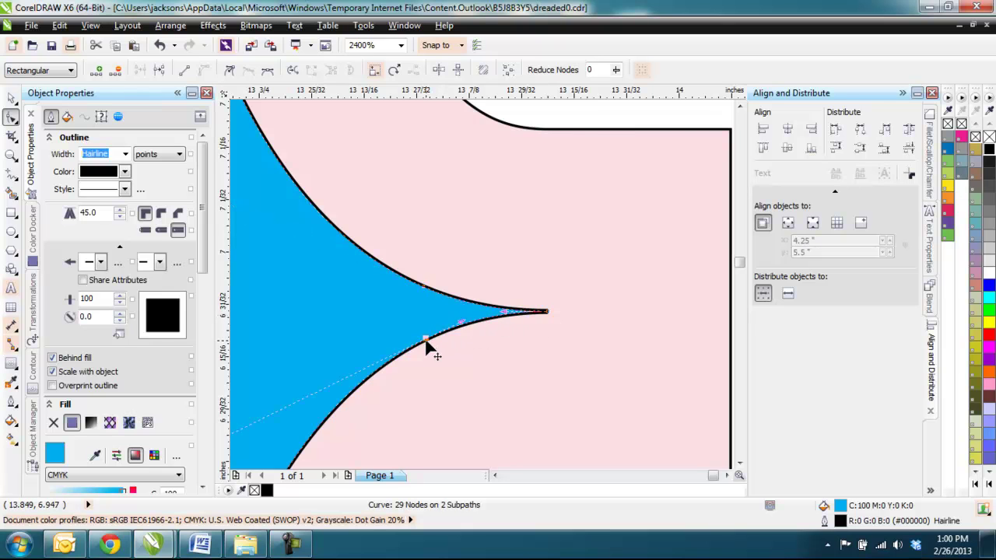
right_click(425, 342)
click(462, 184)
Delete the tip node so the pink contour tapers into a long spike.
double_click(547, 312)
scroll(546, 312, down, 2)
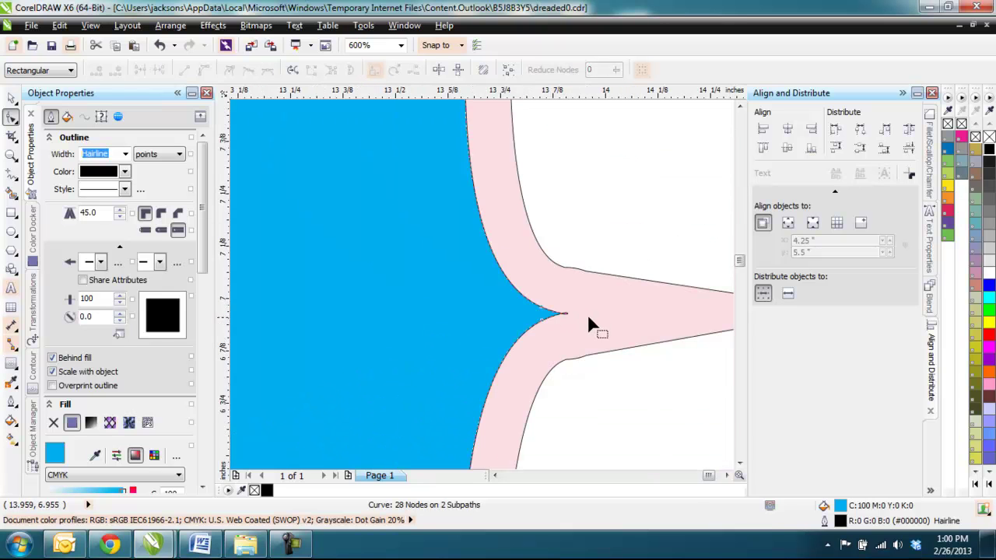
click(726, 476)
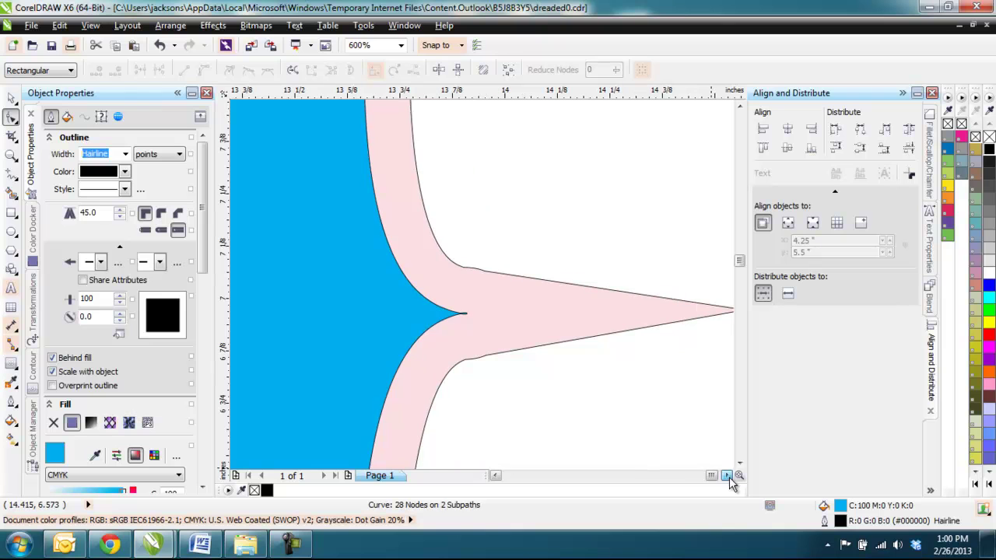
Convert the blue tip's segment to straight lines and nudge the lower tip node.
right_click(453, 316)
key(Escape)
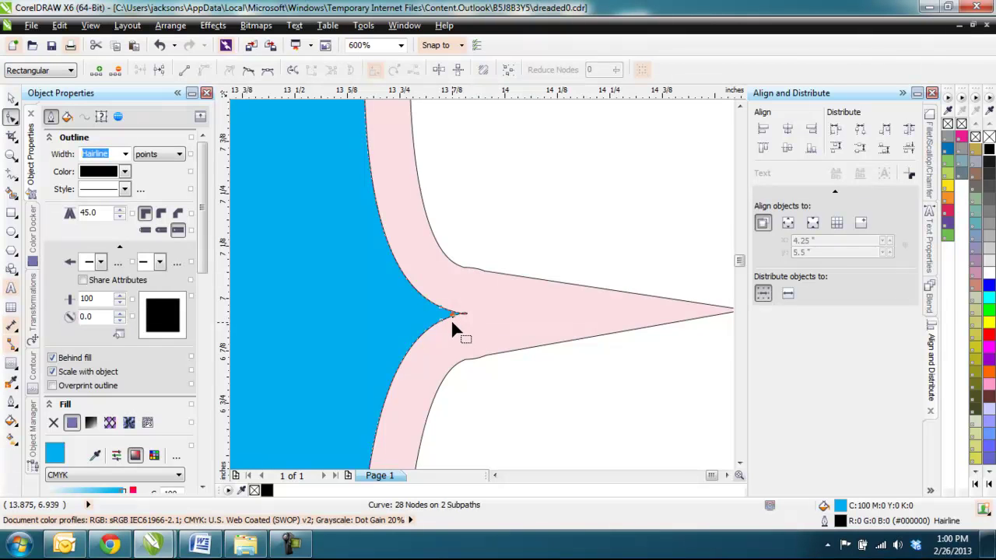
scroll(451, 318, up, 2)
right_click(454, 318)
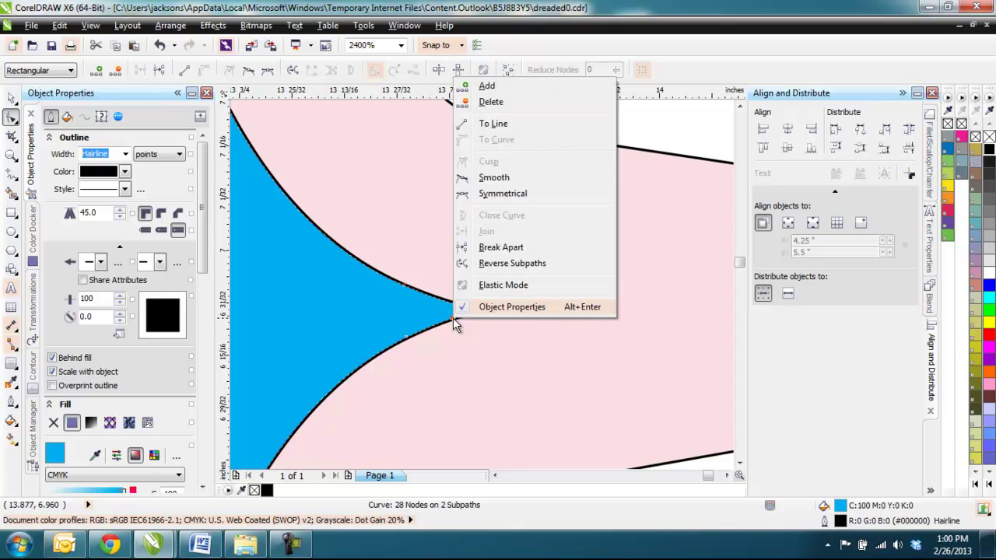
click(494, 123)
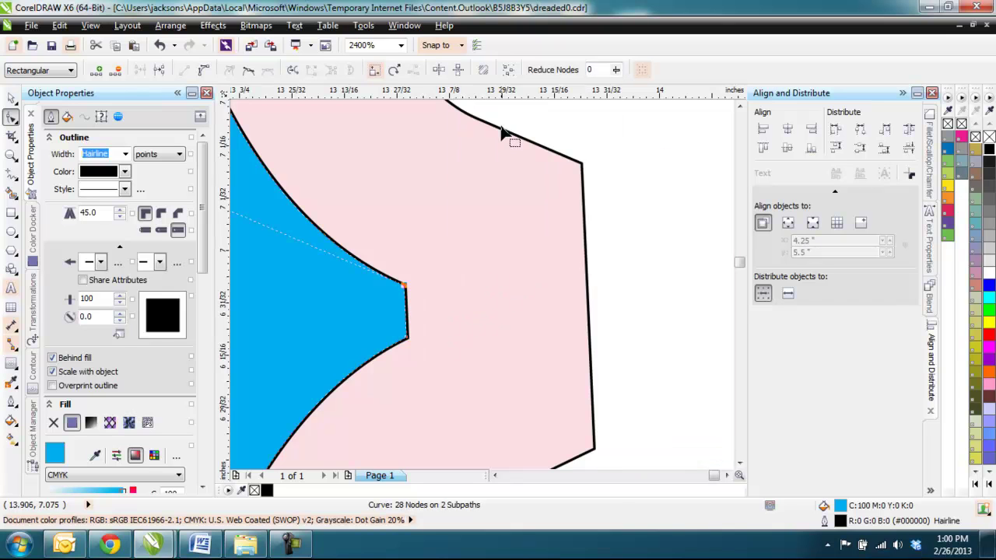
click(405, 340)
drag(405, 339, 404, 339)
Nudge the upper tip node, then add a node on the flat edge and drag it right into a point.
scroll(406, 296, up, 1)
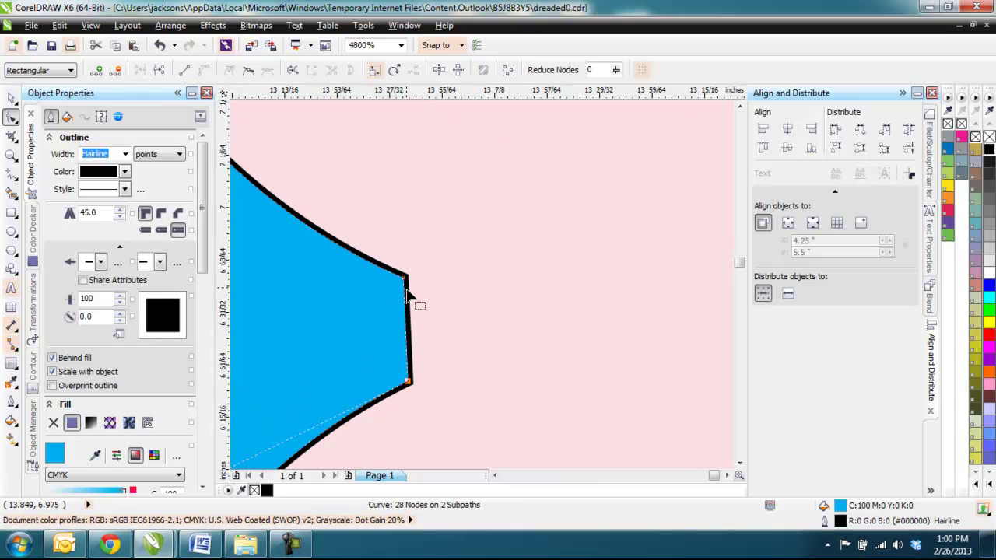
drag(408, 279, 410, 288)
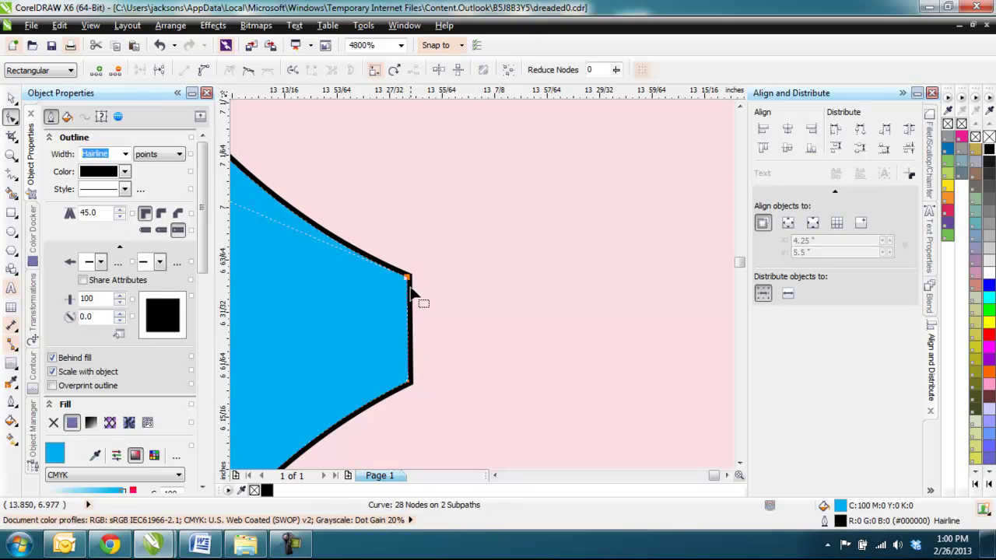
double_click(407, 325)
scroll(410, 328, down, 1)
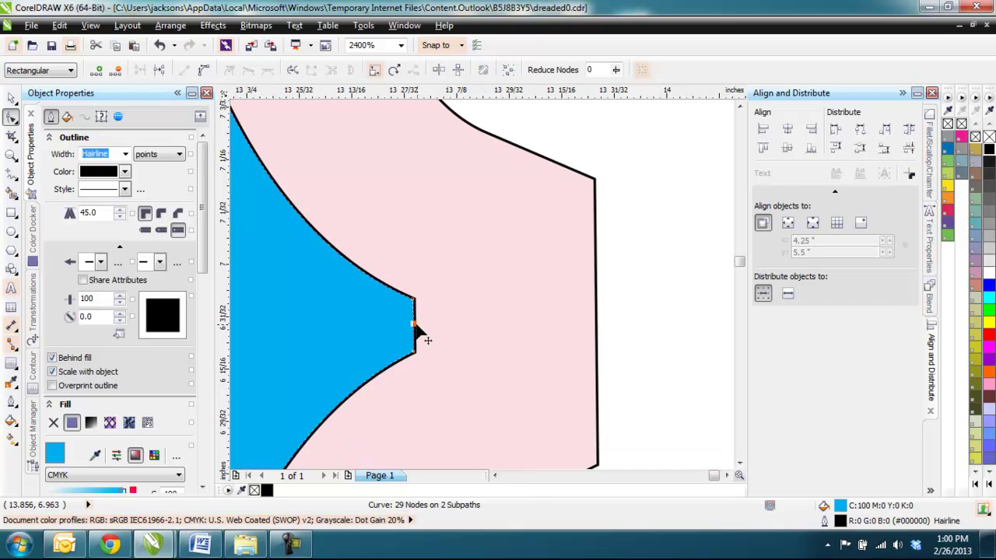
drag(415, 325, 486, 327)
scroll(515, 331, down, 1)
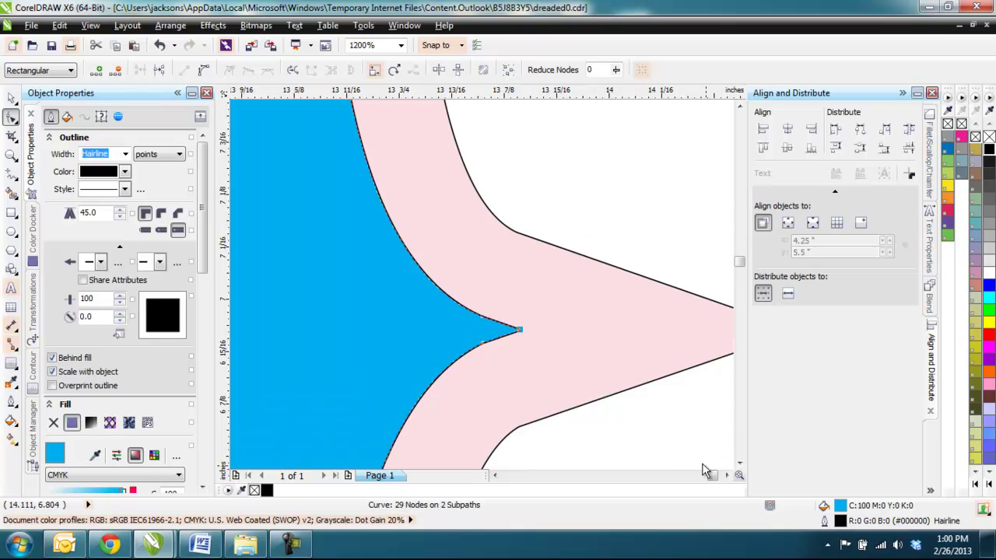
click(726, 475)
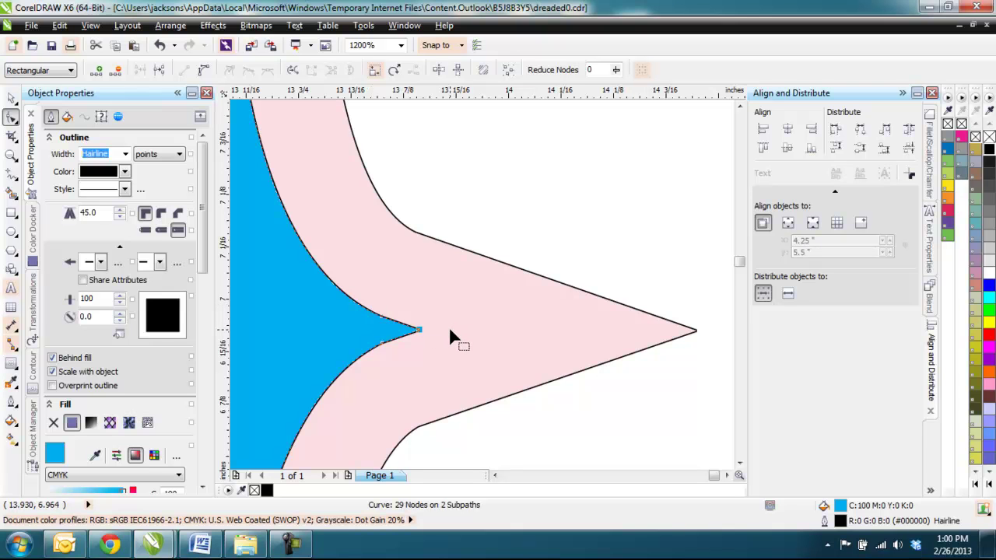
Delete the blue tip node, then undo that and one earlier edit.
key(Delete)
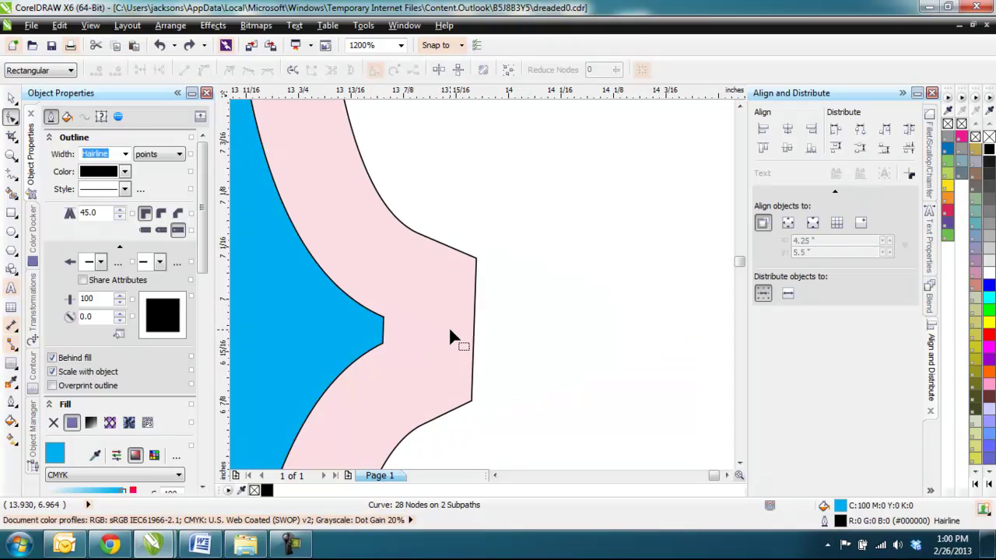
key(ctrl+z)
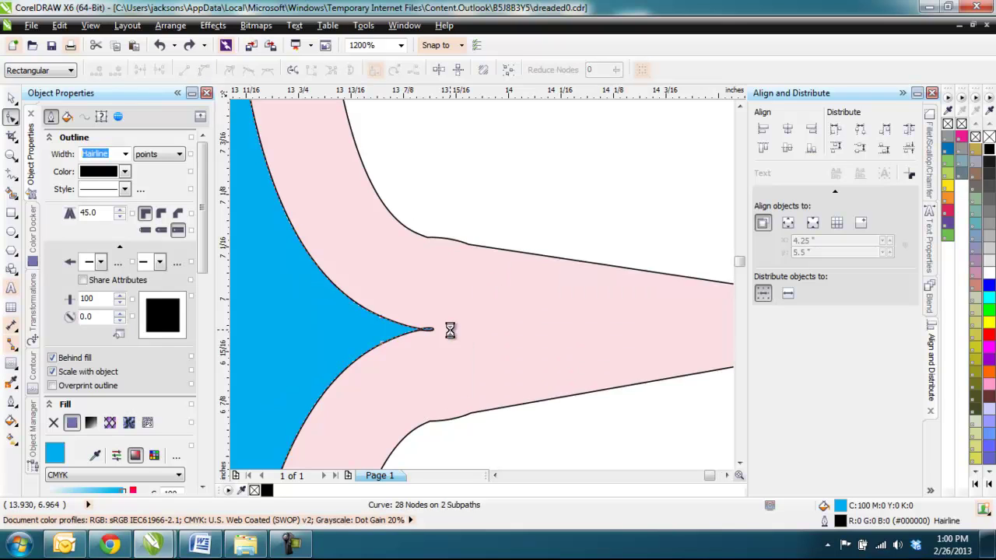
key(ctrl+z)
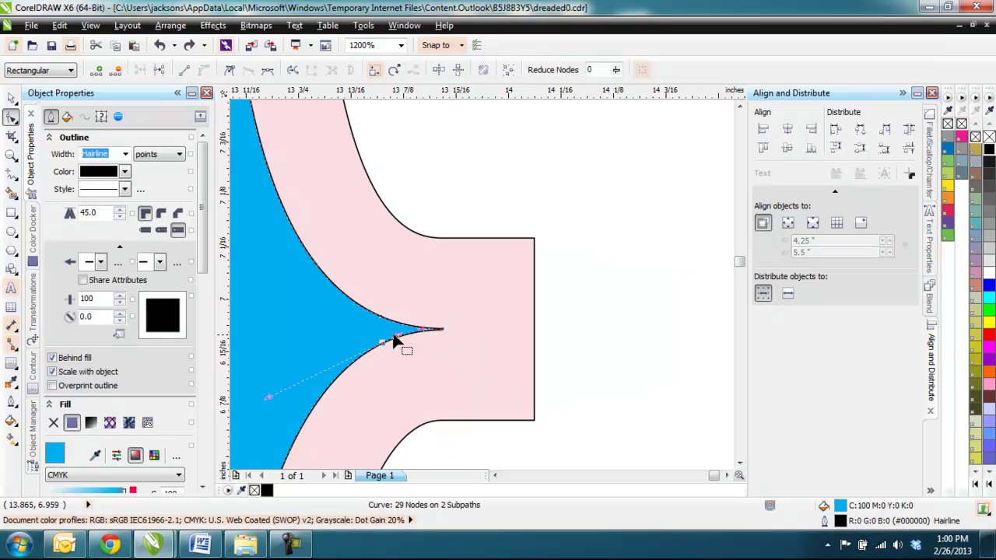
Make the lower node a cusp and add nodes beside the blue tip, reaching 31 nodes.
right_click(379, 346)
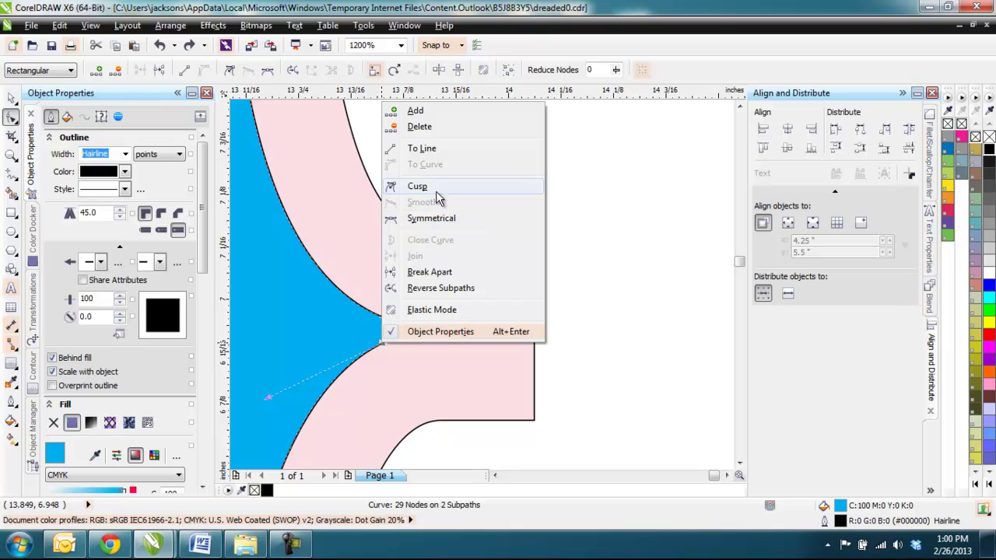
click(432, 192)
right_click(381, 318)
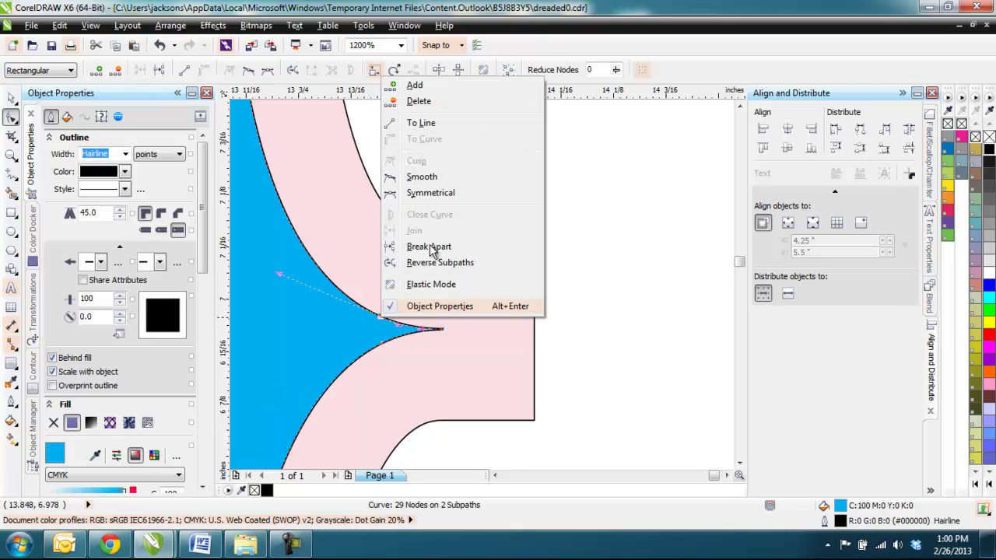
click(566, 262)
click(380, 320)
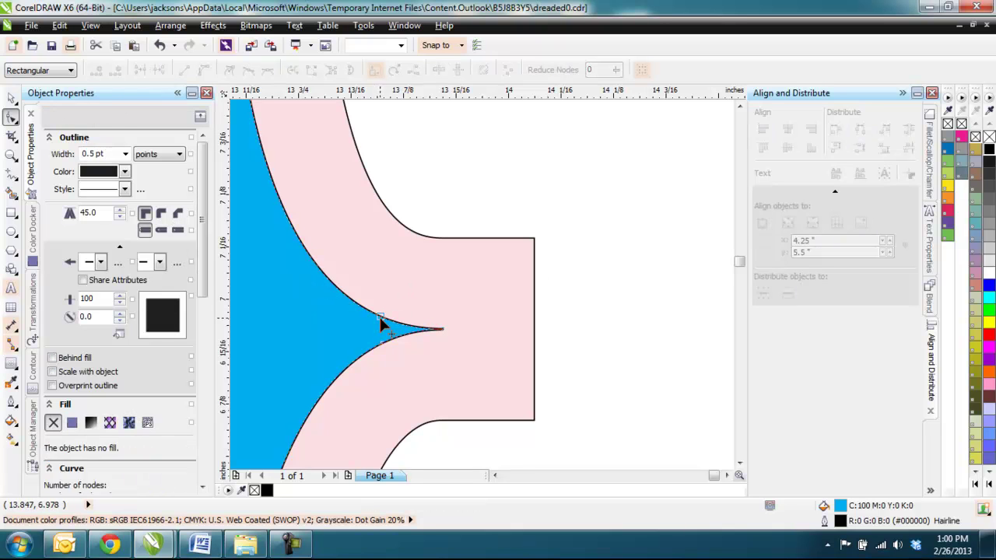
click(381, 320)
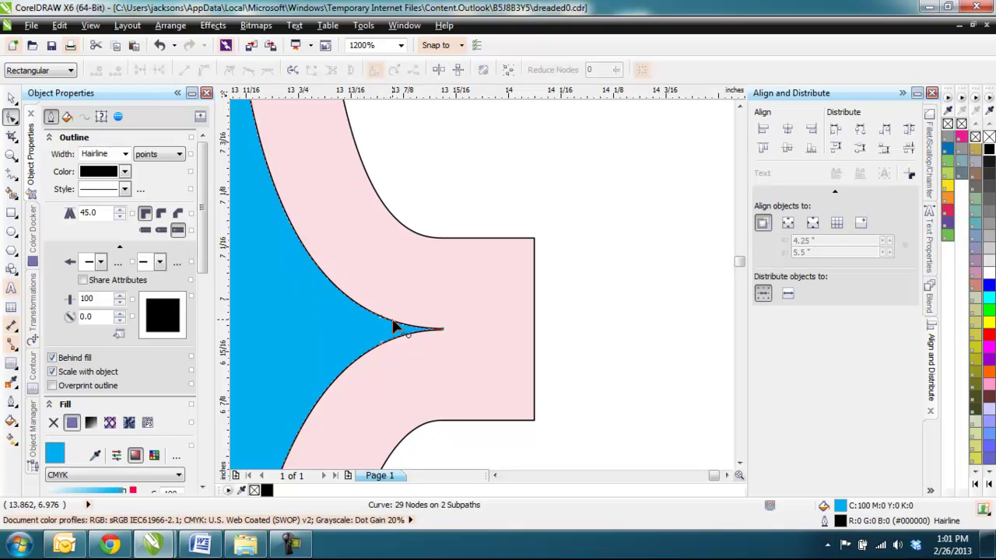
double_click(392, 326)
Set the nodes at the blue tip to cusp and delete the selected tip node.
right_click(391, 348)
click(433, 182)
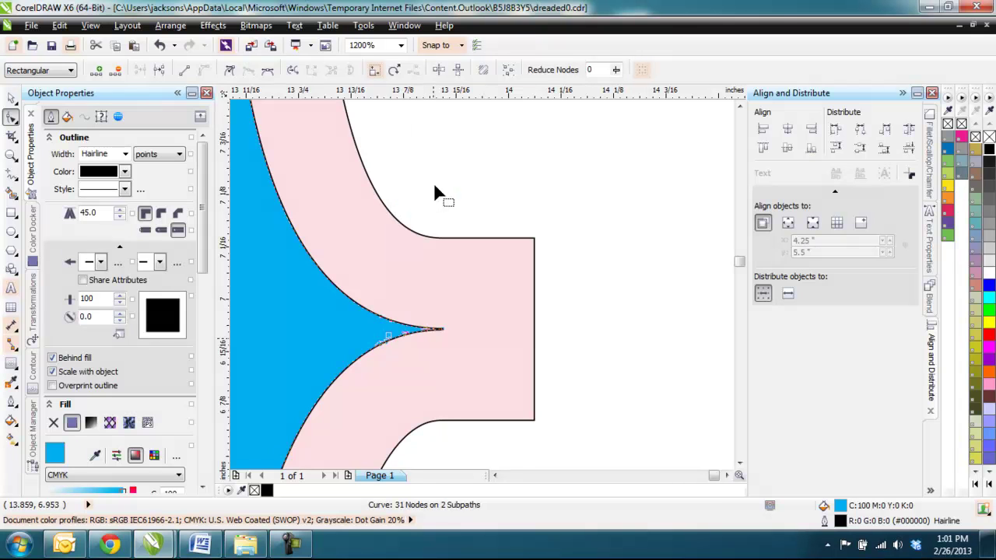
right_click(391, 329)
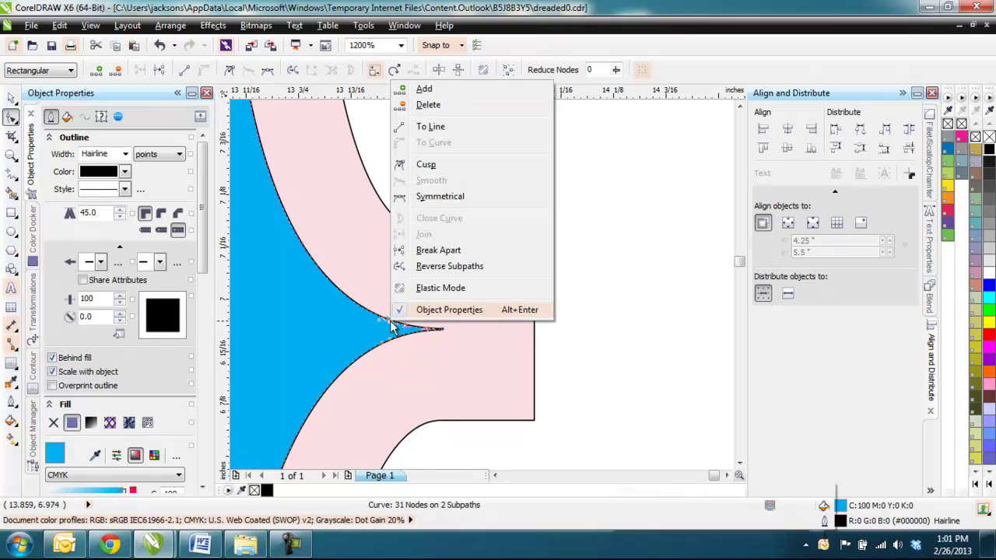
click(427, 164)
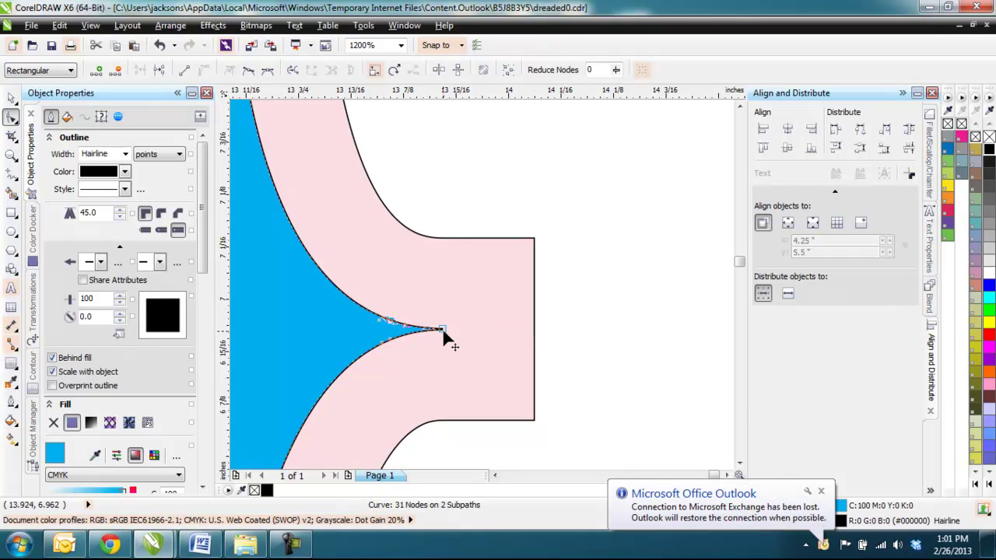
key(Delete)
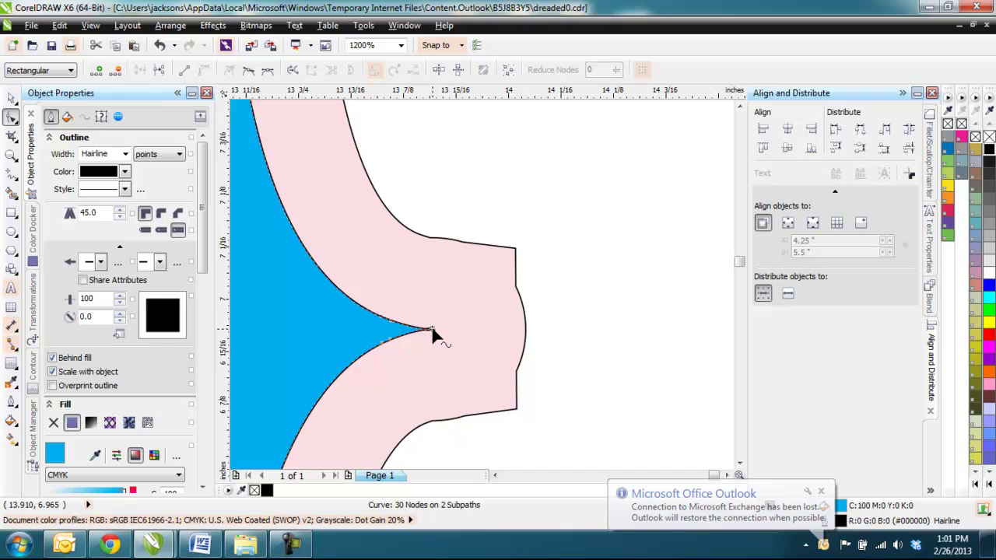
Add a new node at the tip and change its type, rounding the contour's end.
double_click(433, 333)
right_click(432, 333)
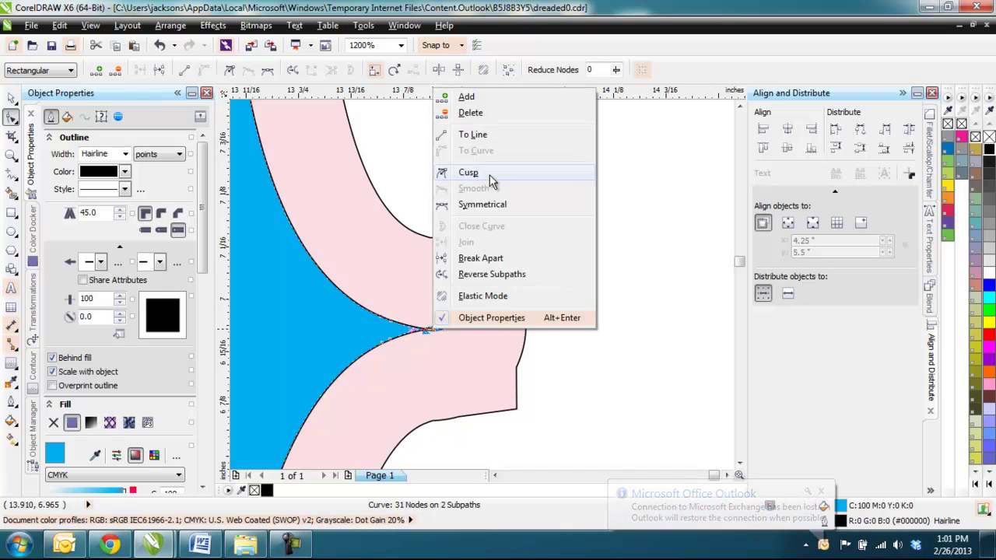
click(470, 113)
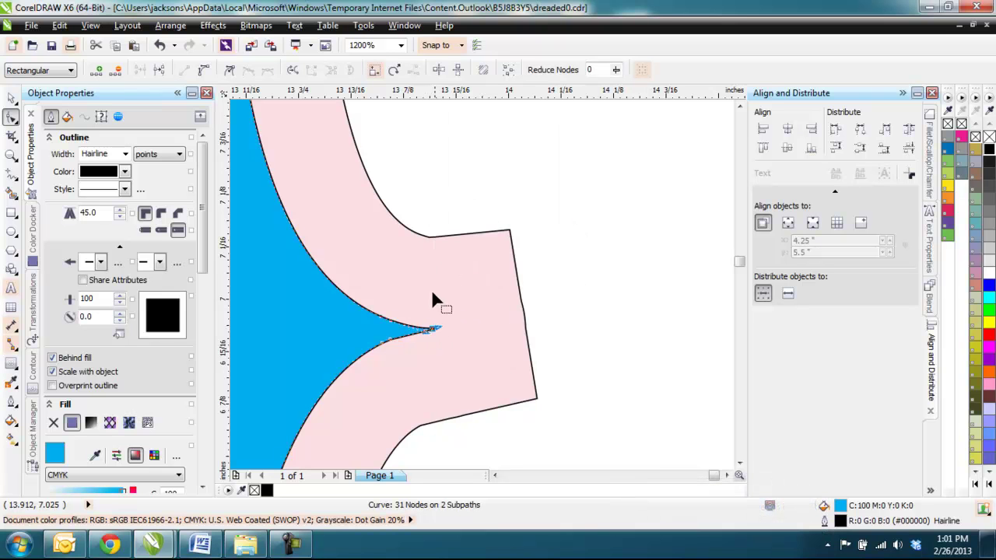
click(432, 333)
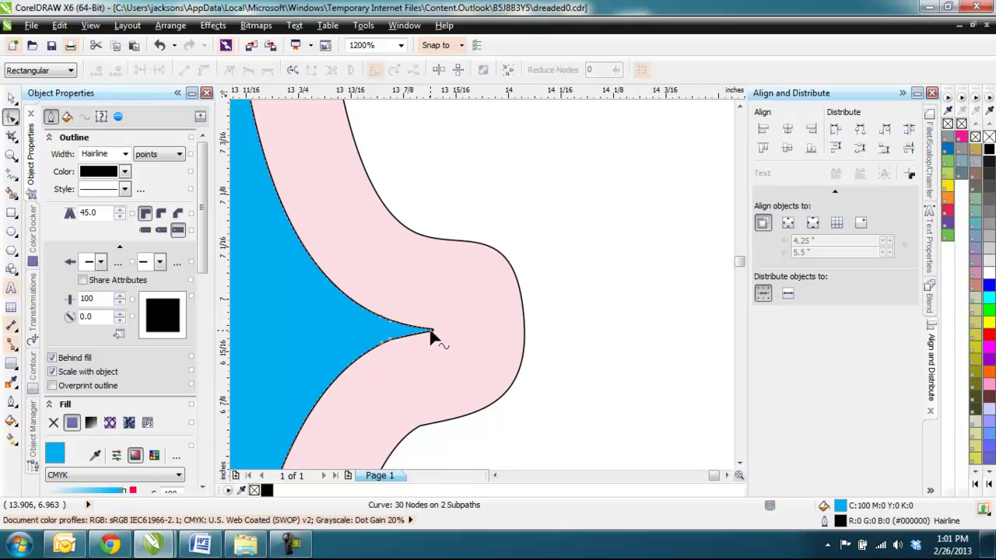
Zoom in and convert the curved segments at the blue tip to straight lines.
scroll(433, 335, up, 1)
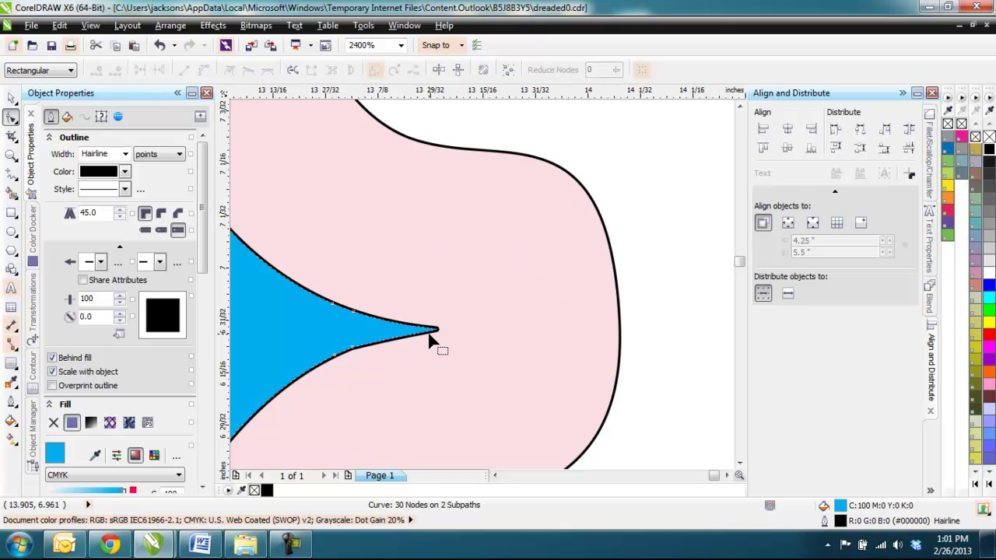
right_click(432, 335)
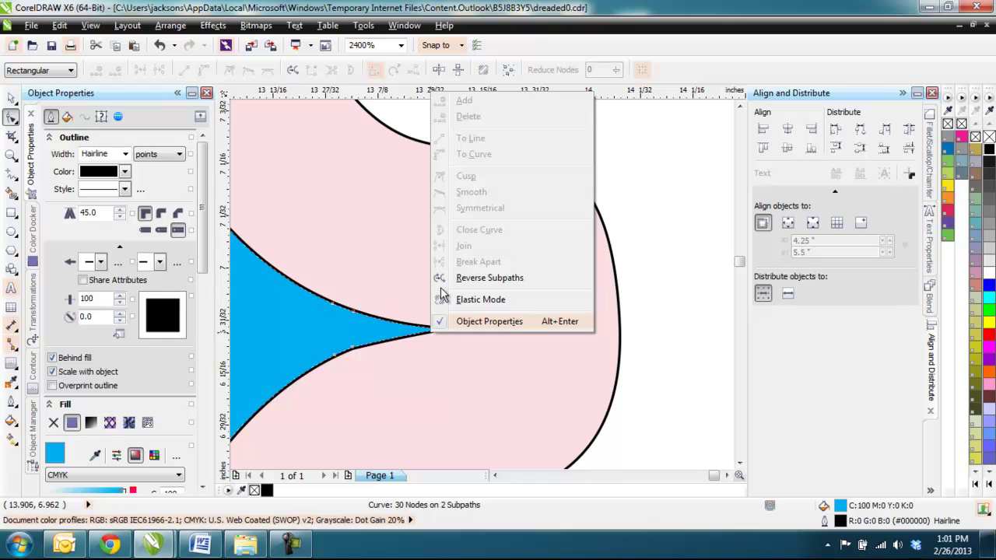
click(410, 330)
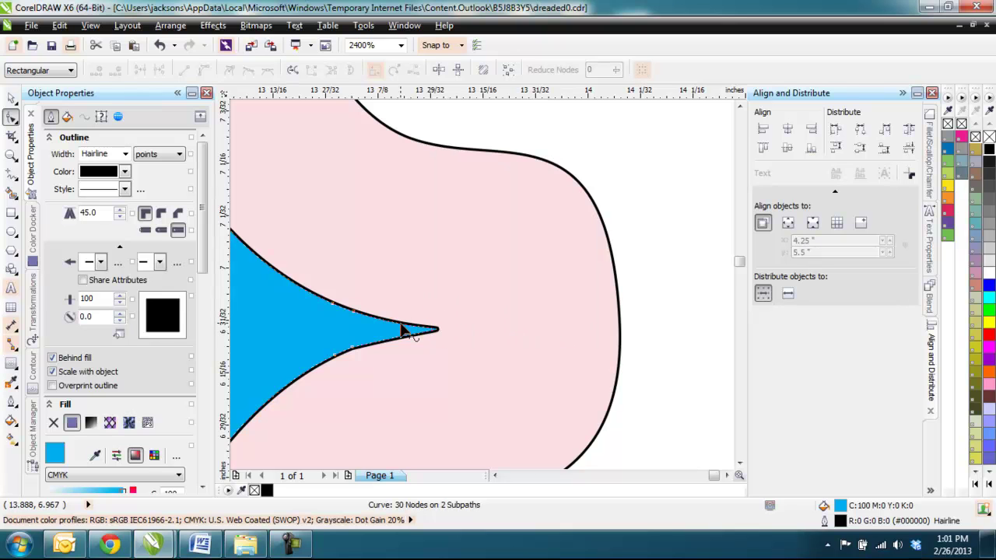
right_click(402, 326)
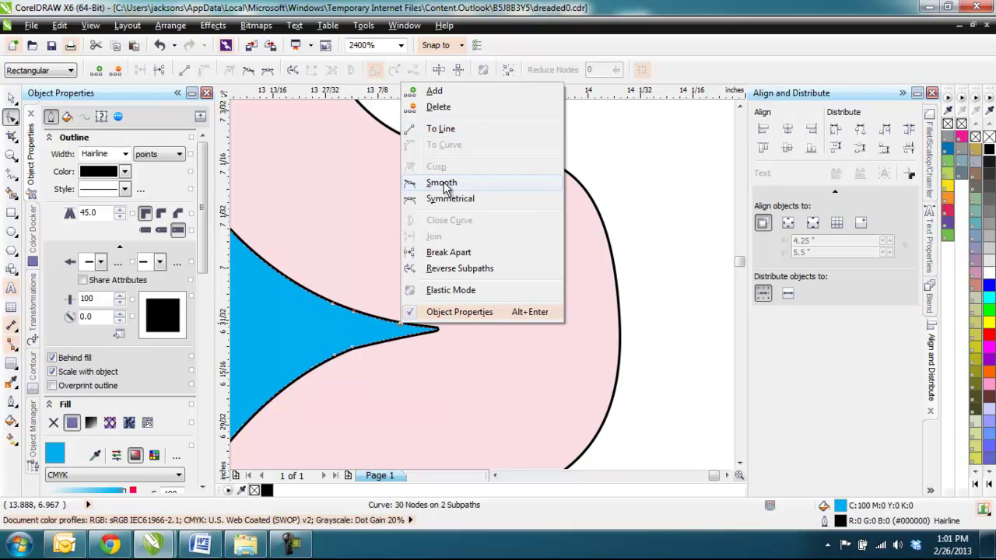
click(448, 129)
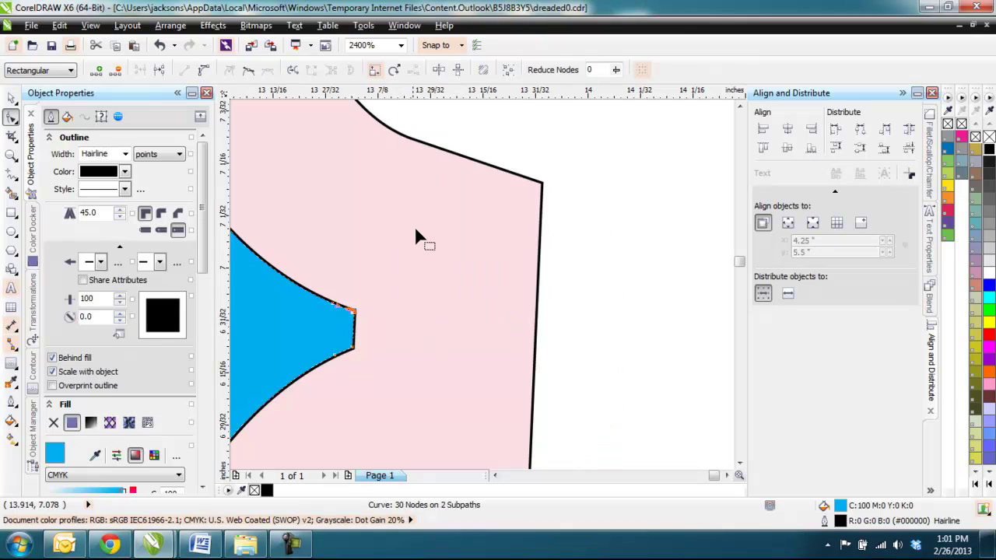
Add a node near the tip, drag it right into a sharp point, and zoom to fit (F4).
double_click(354, 331)
drag(359, 330, 423, 336)
scroll(423, 336, down, 1)
scroll(505, 343, down, 1)
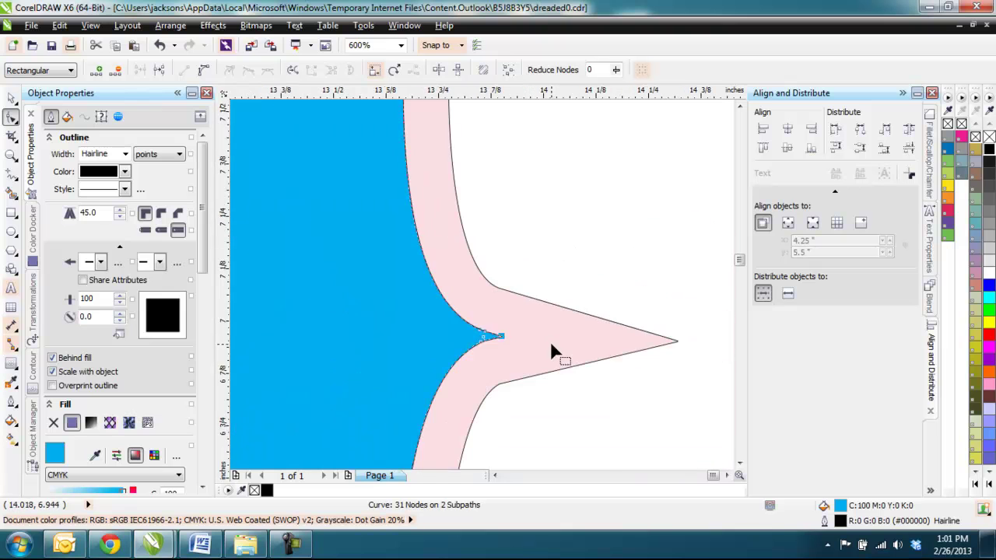
click(586, 402)
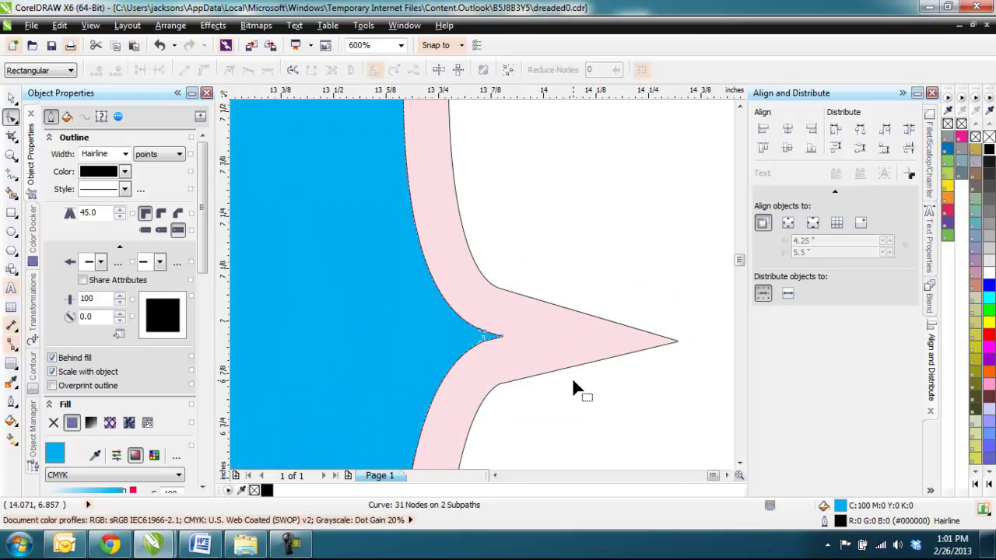
key(F4)
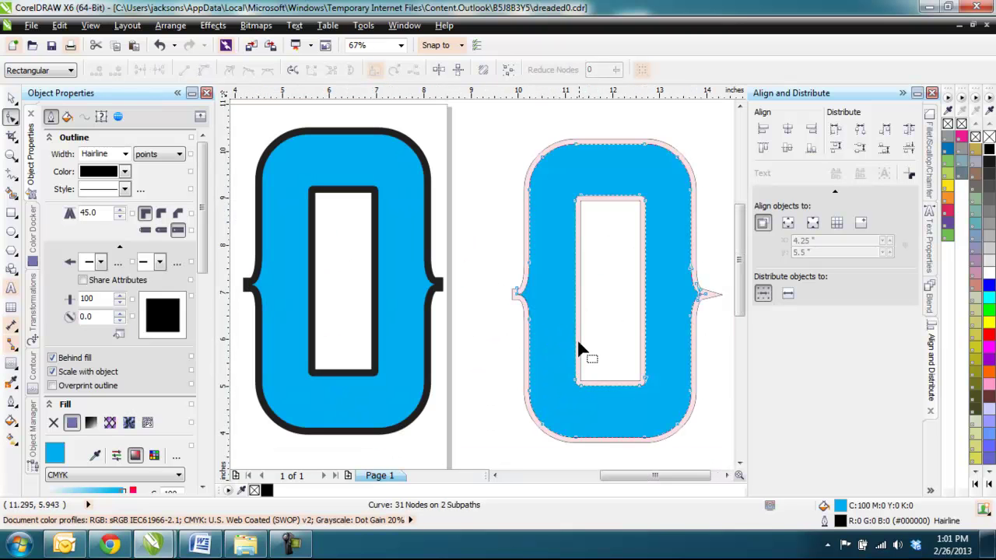
Deselect the curve with the Pick tool and marquee-zoom on the pink contour's right side spike.
key(space)
click(707, 321)
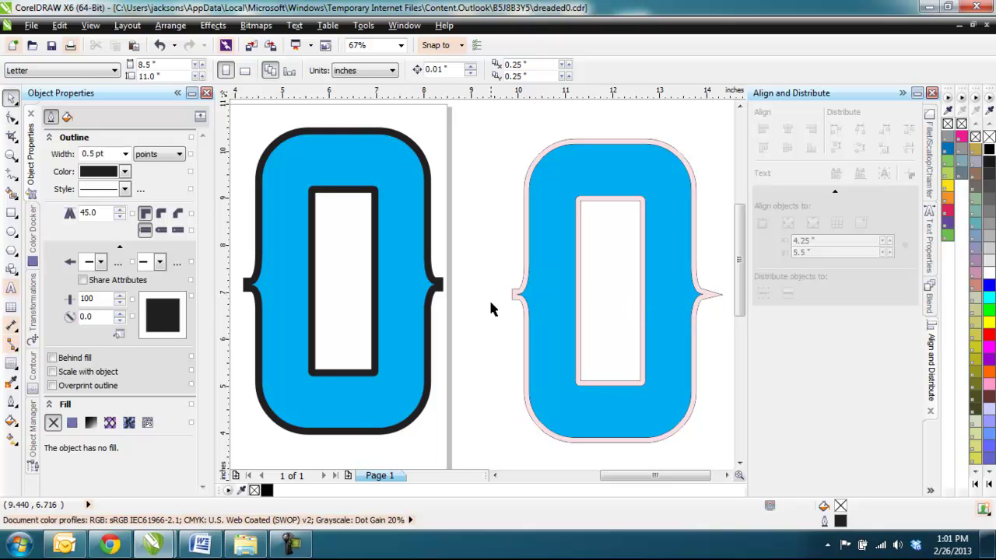
scroll(491, 303, up, 4)
scroll(491, 307, up, 2)
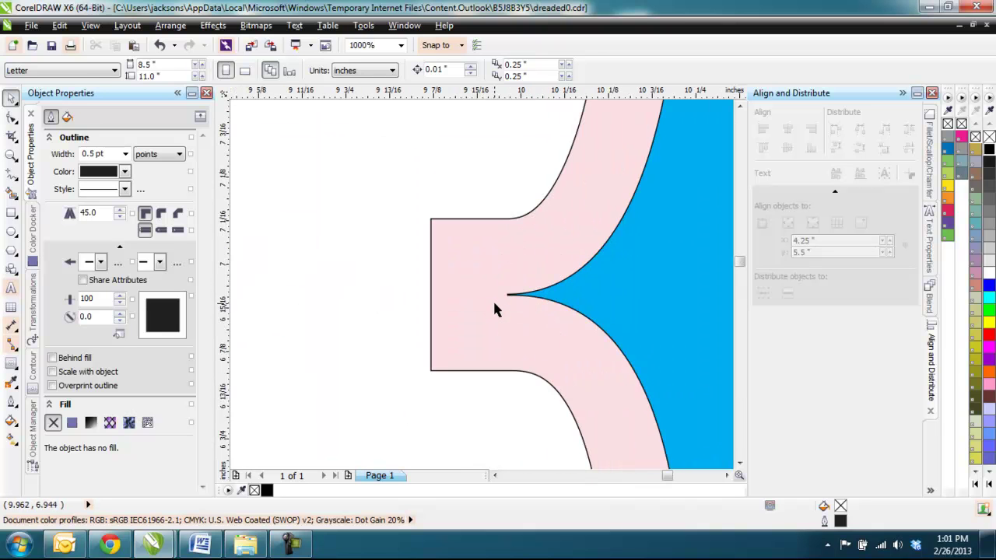
scroll(498, 300, down, 4)
scroll(519, 307, down, 2)
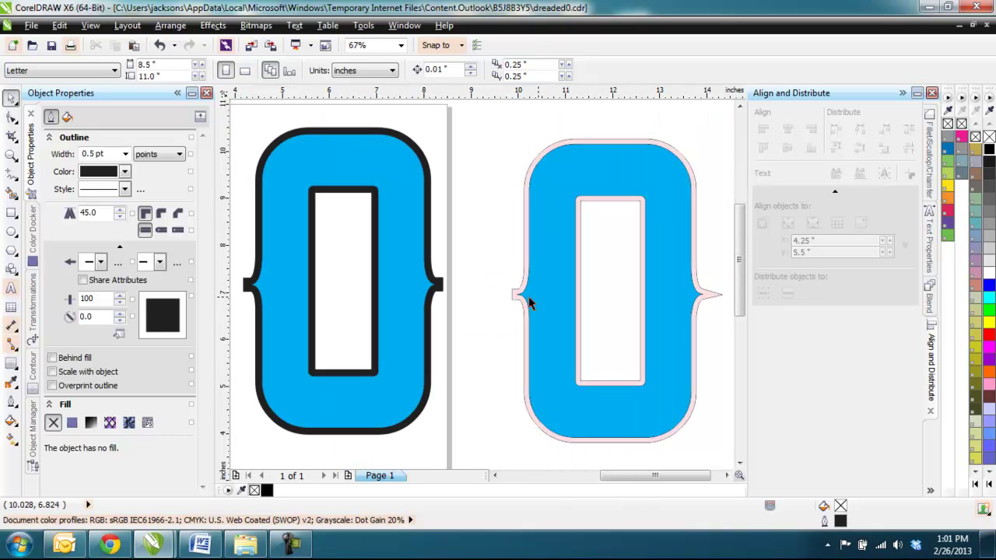
key(z)
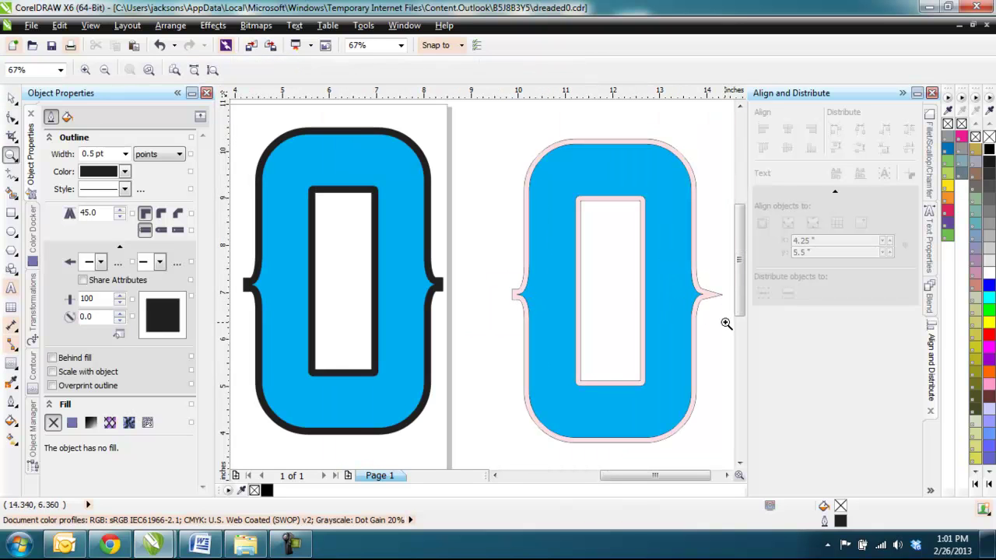
drag(651, 272, 711, 324)
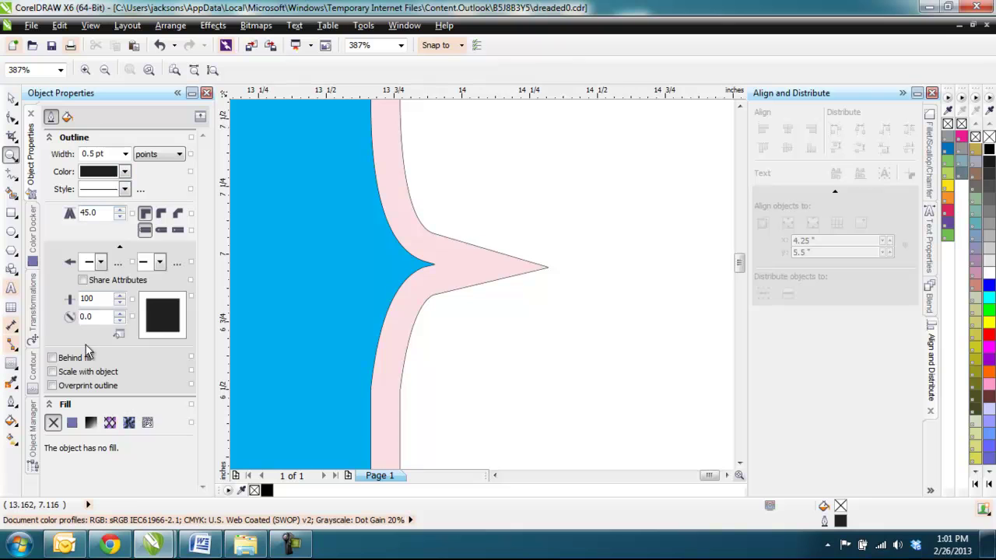
Open the Contour docker, showing 1 step at a 0.108" offset.
click(34, 368)
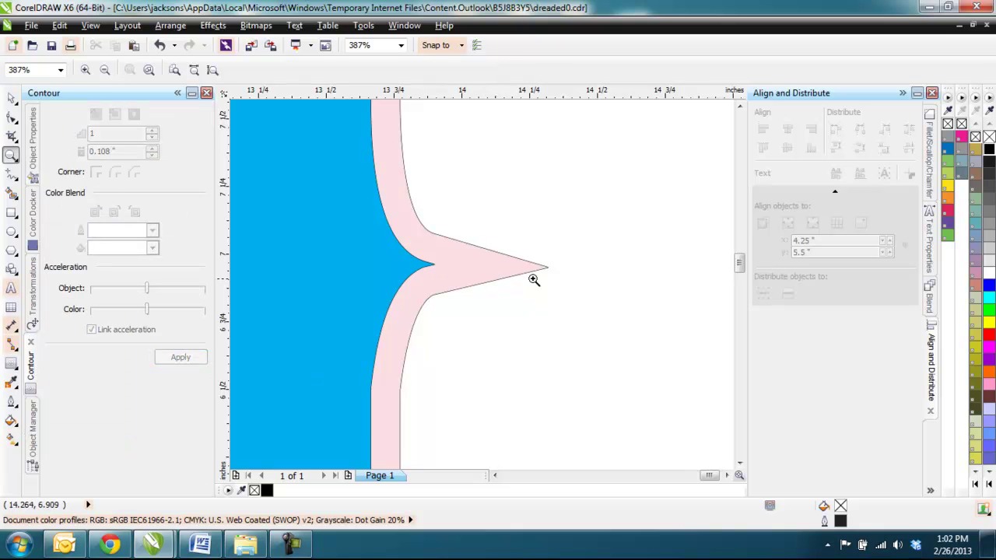